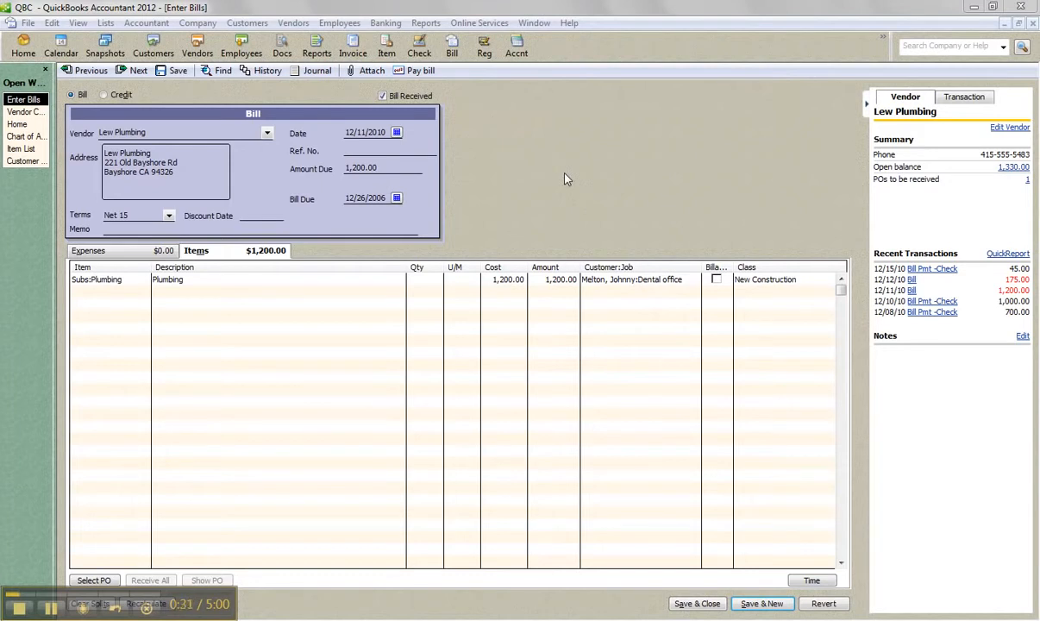
- Start a check payable to Lew Plumbing, declining to receive against open purchase orders and continuing despite the open bills
click(557, 181)
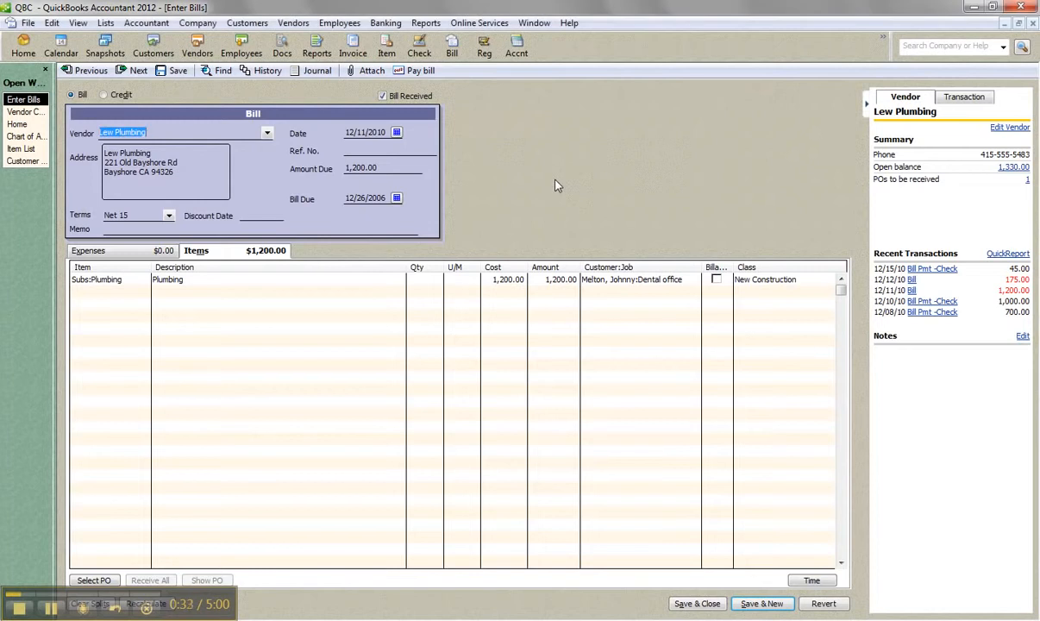
key(ctrl+w)
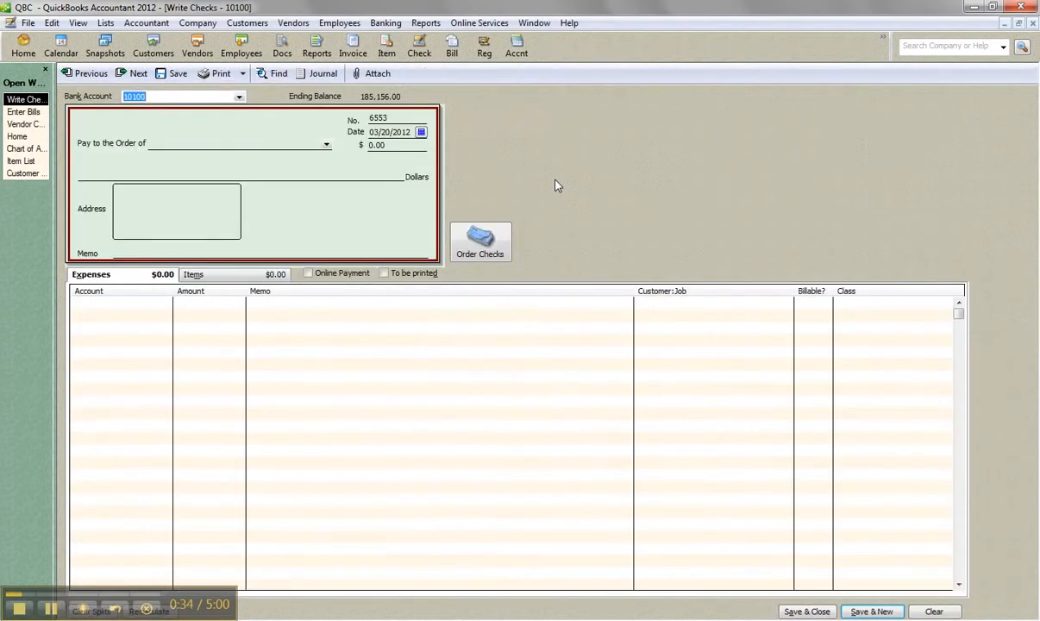
click(305, 147)
text(Lew Plumbing)
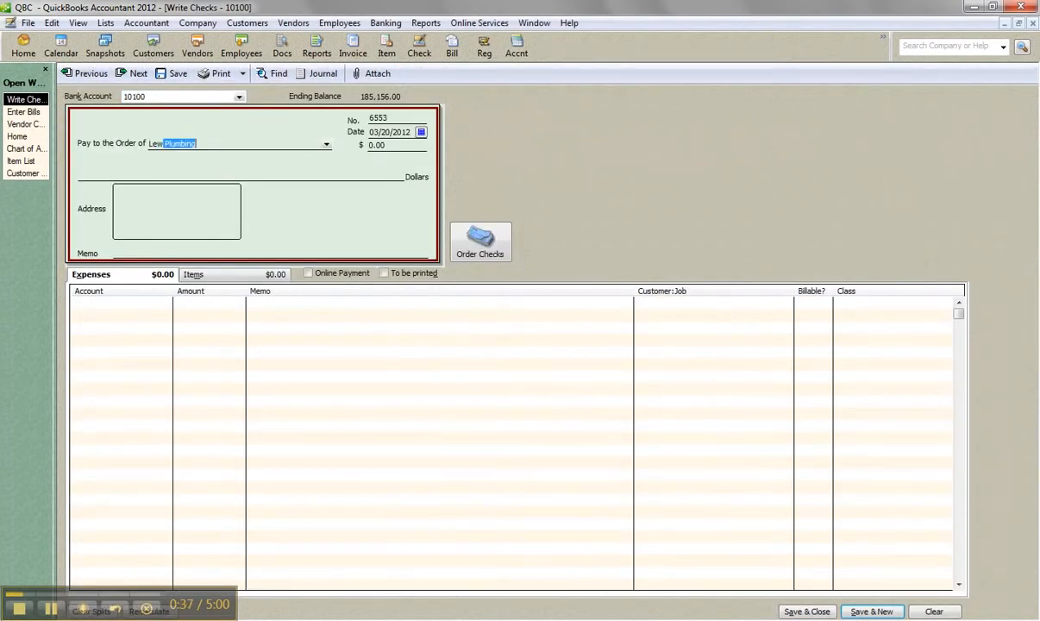
click(160, 305)
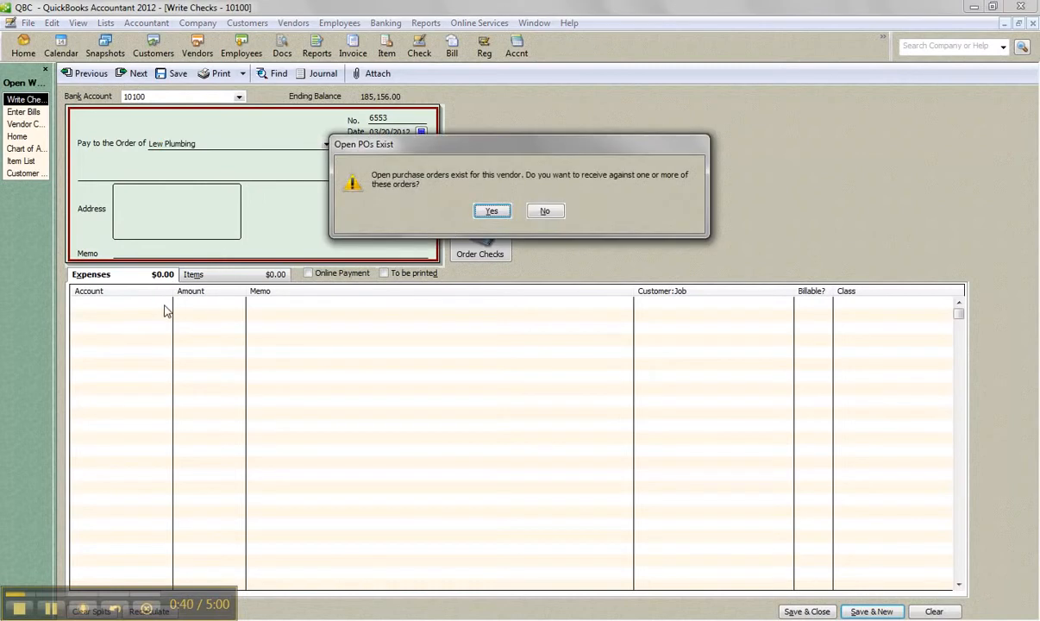
click(544, 213)
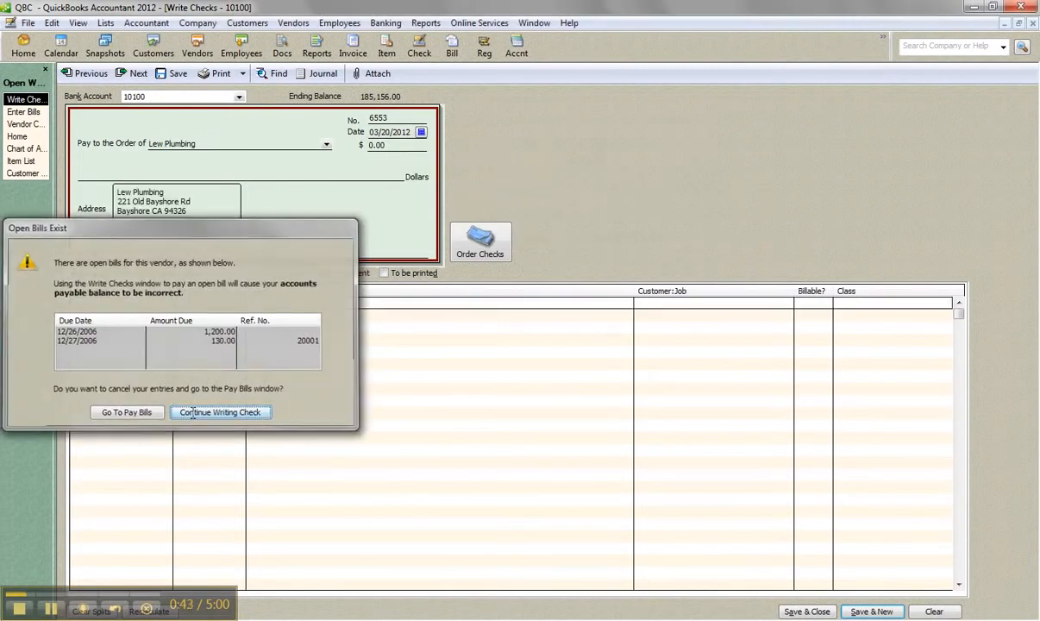
click(231, 411)
- Record a 500.00 expense line to Accounts Payable with Lew Plumbing as the Customer:Job, and save and close the check
click(165, 304)
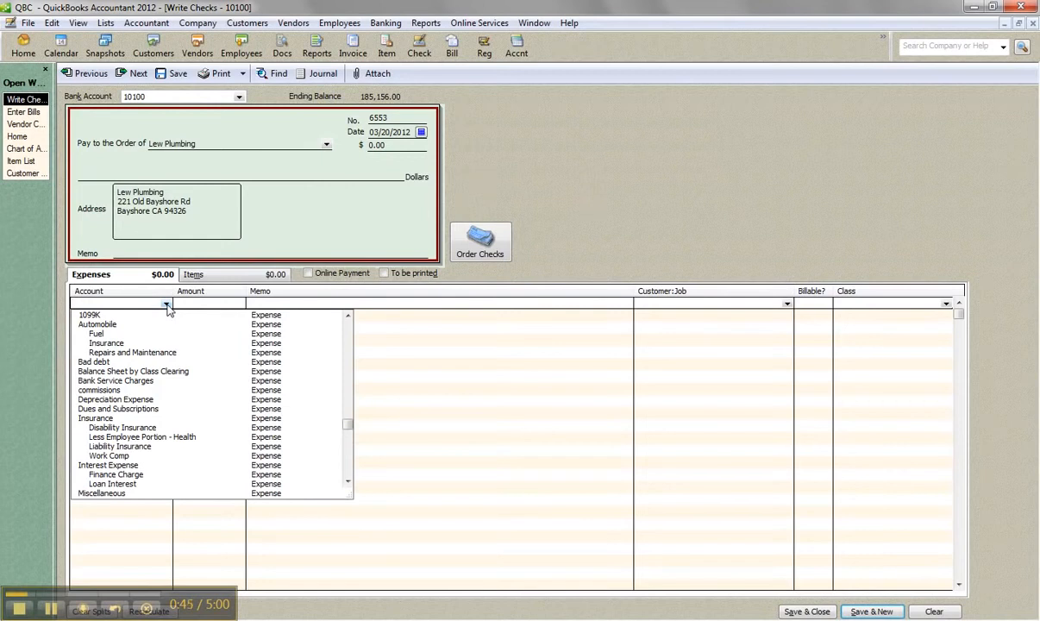
drag(349, 423, 358, 339)
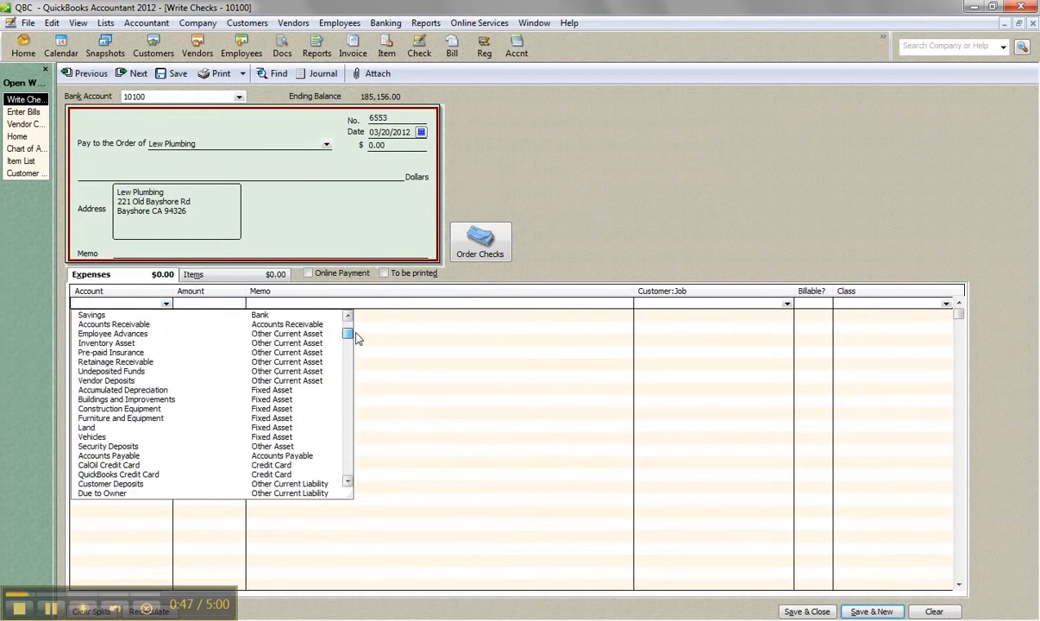
click(242, 455)
click(235, 304)
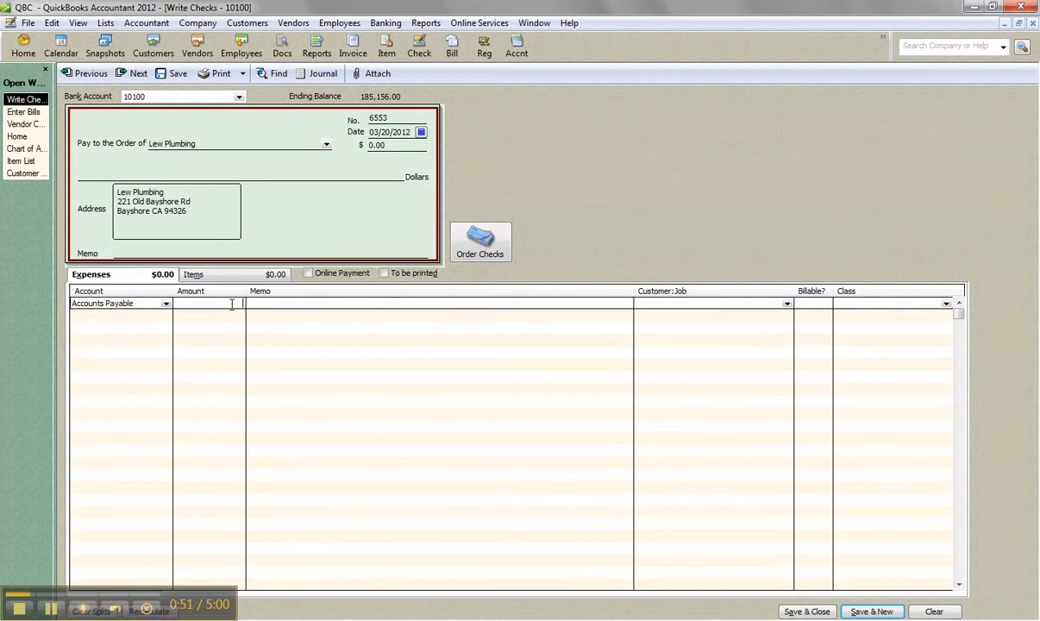
text(500)
click(772, 303)
text(Lew Plumbing)
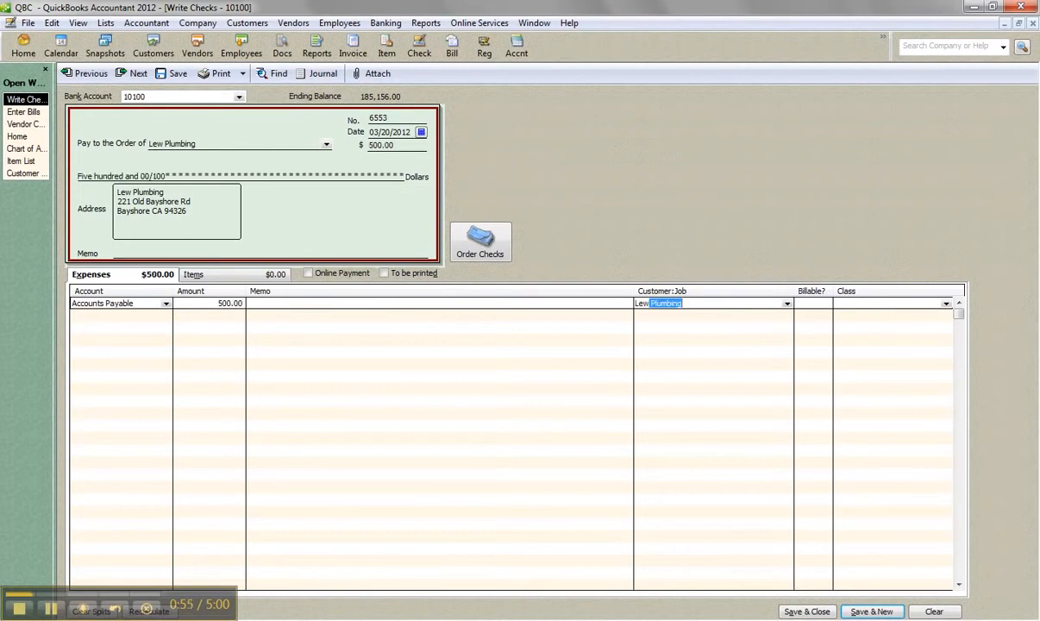
key(Tab)
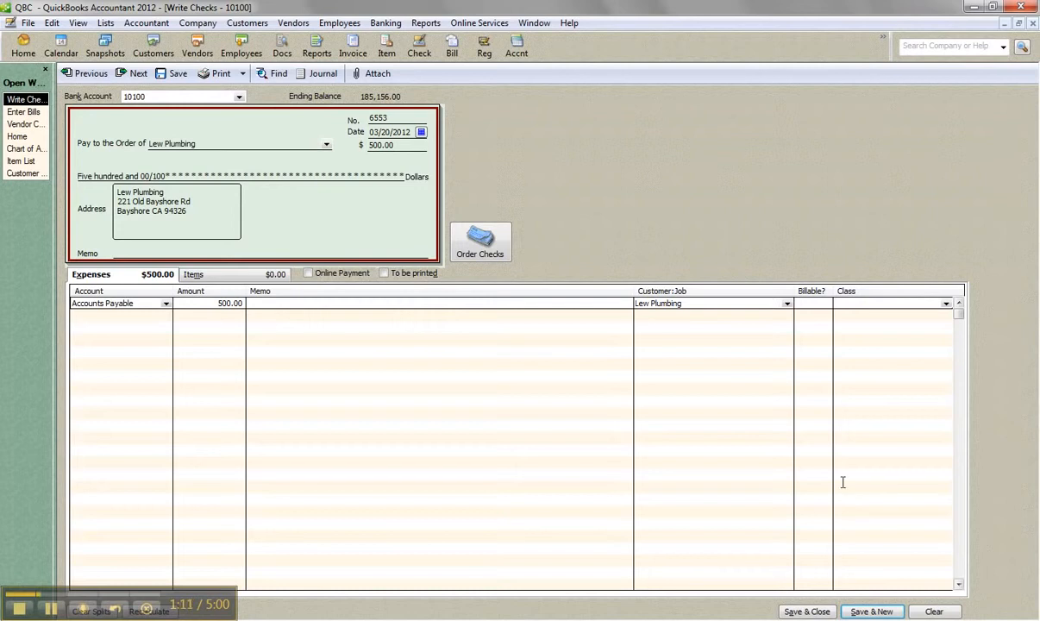
click(804, 610)
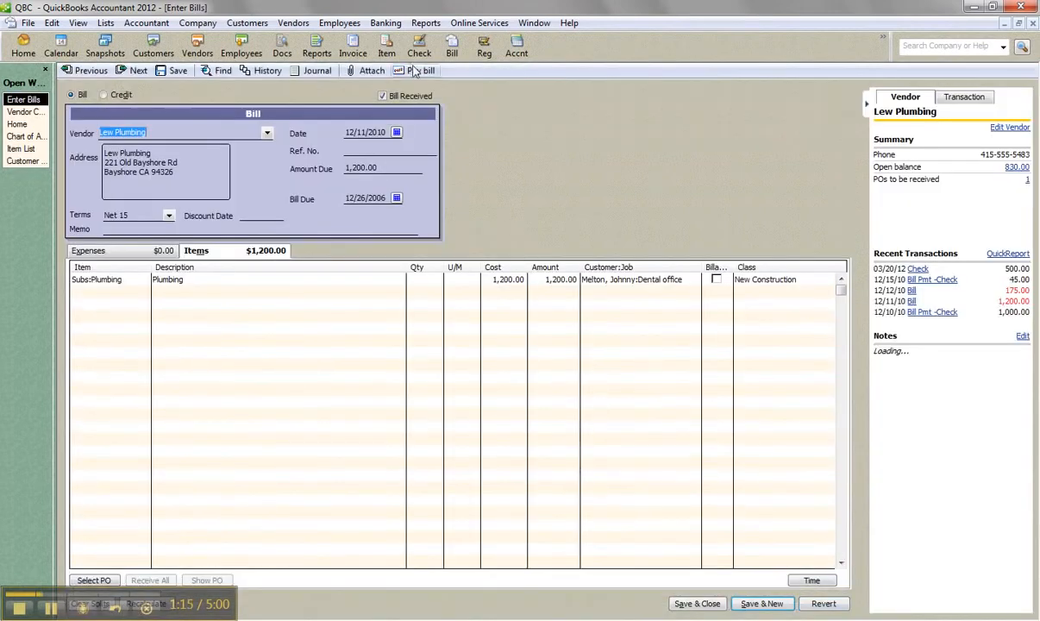
- Open the Lew Plumbing 1,200.00 bill for payment and apply the available 500.00 vendor credit to it
click(417, 73)
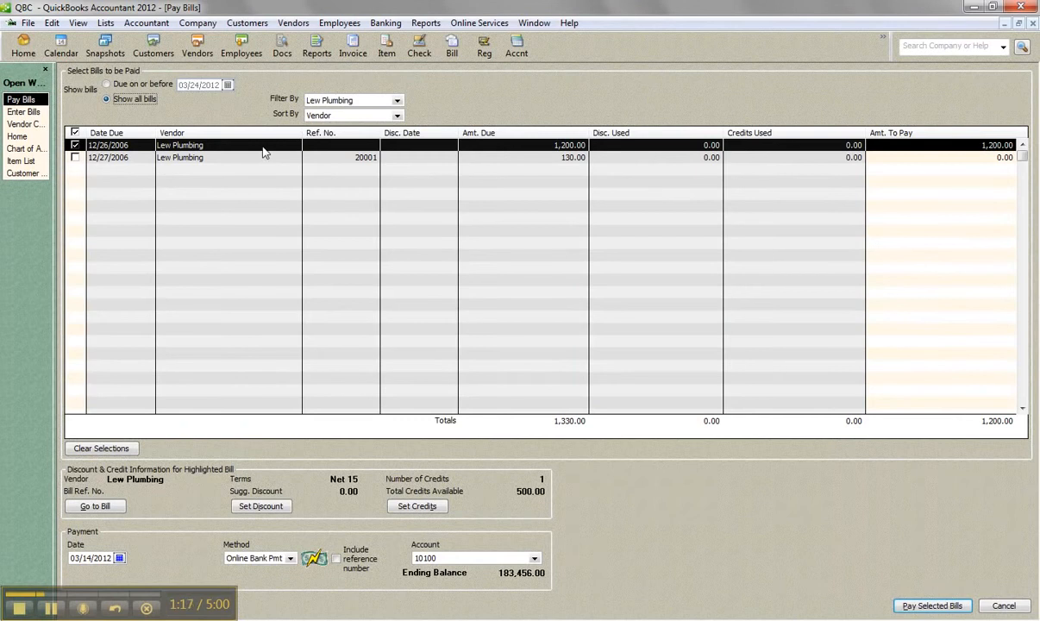
click(417, 508)
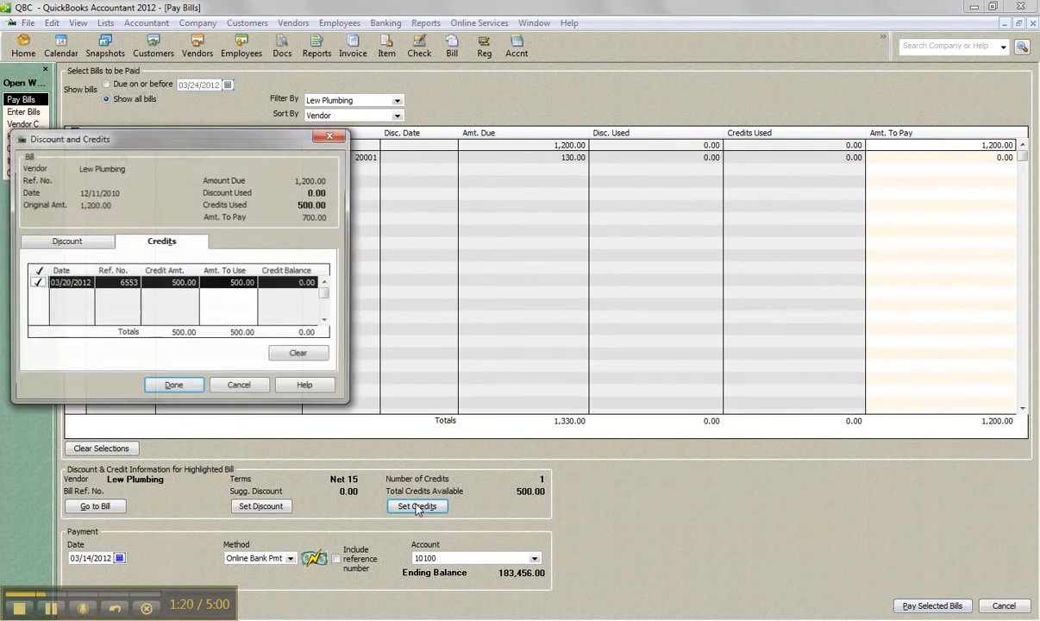
click(172, 388)
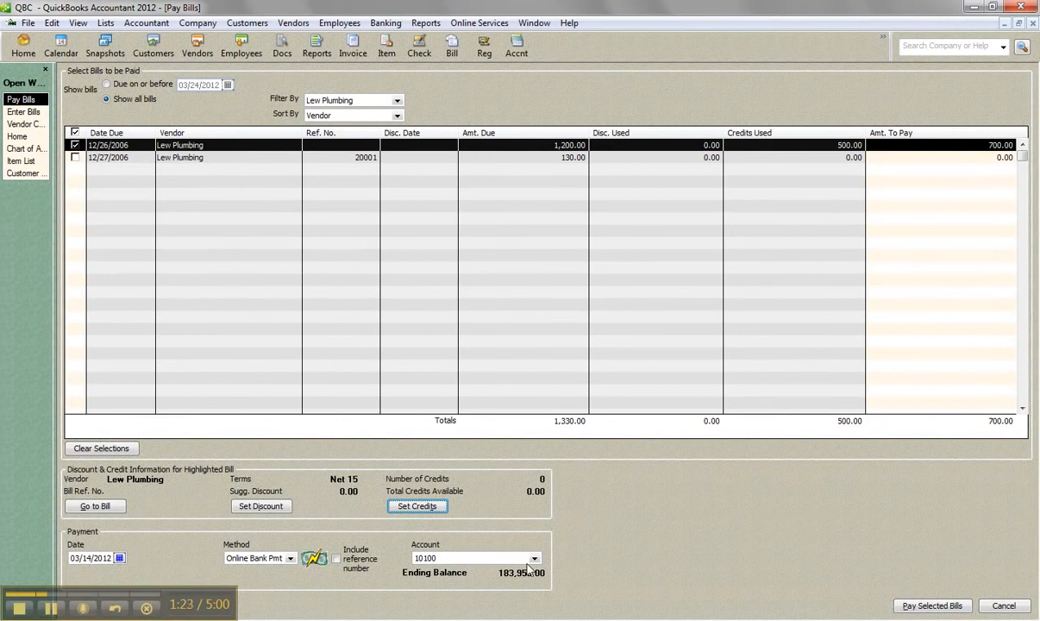
- Pay the selected bill by Check, accept the check number assignment without entering a number, and close the payment summary
click(290, 559)
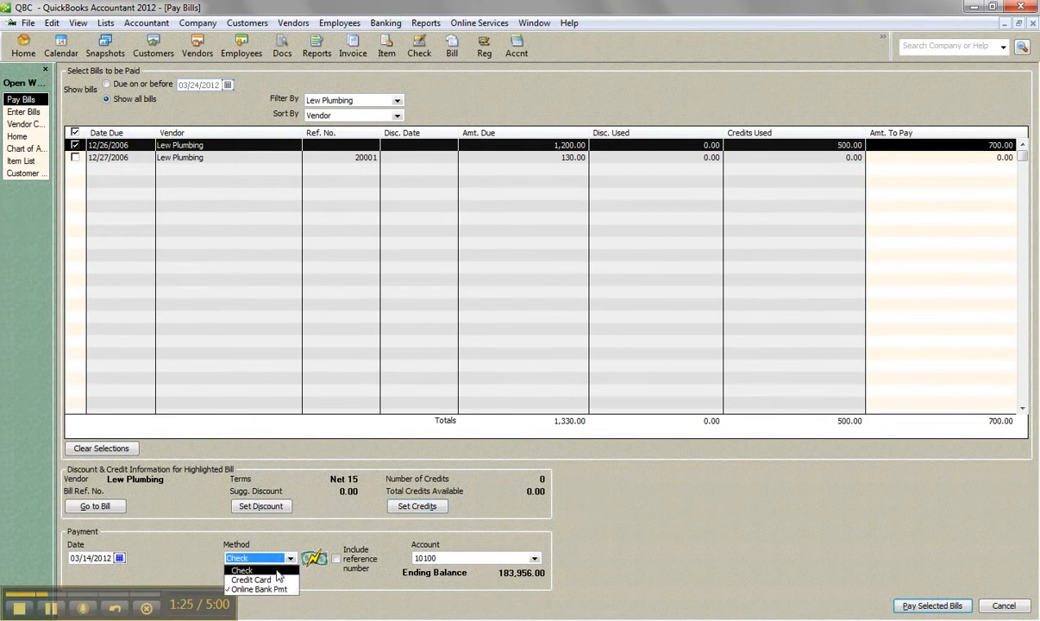
click(250, 568)
click(915, 606)
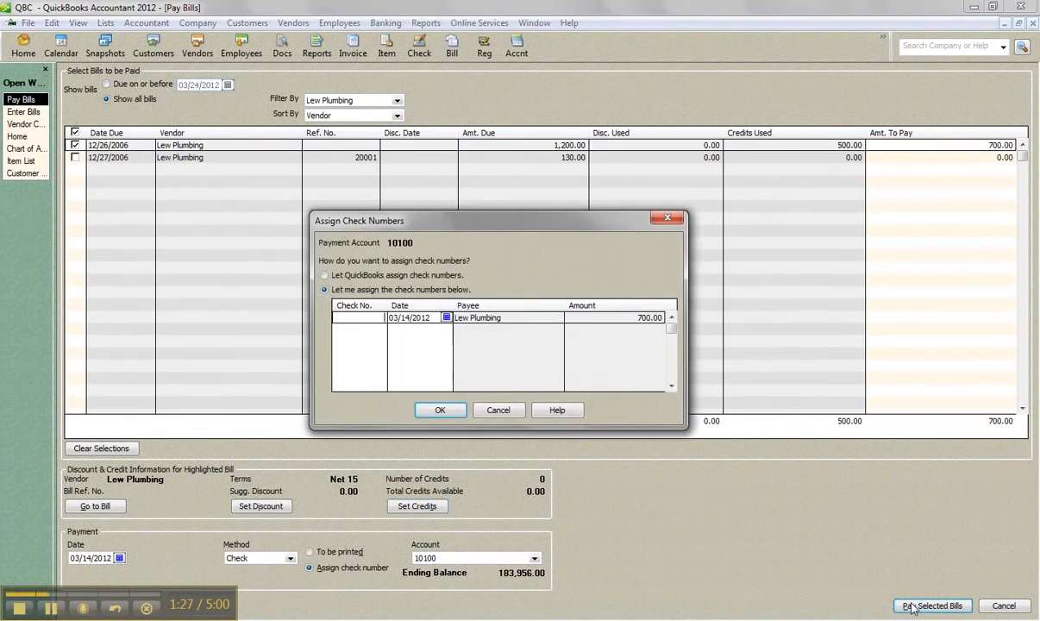
click(440, 410)
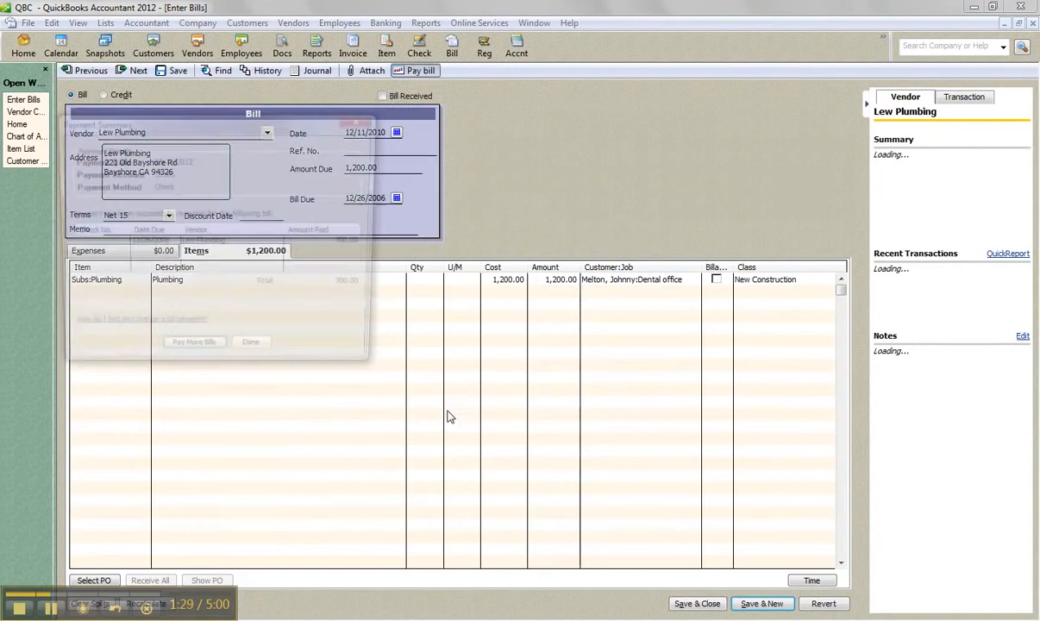
click(251, 341)
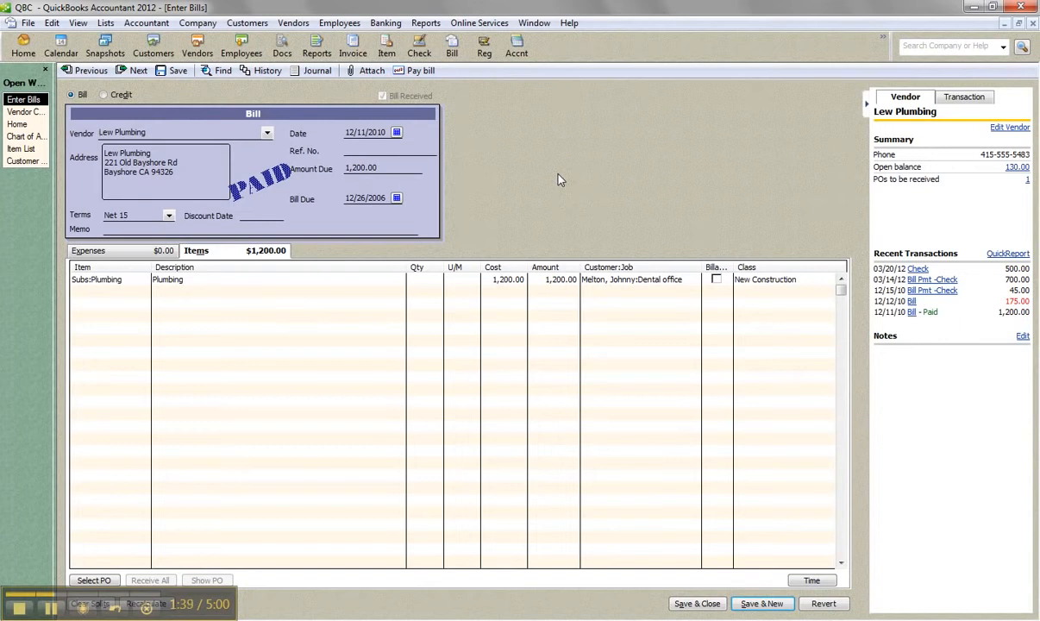
- Start another check to Lew Plumbing, again skipping the open purchase orders and choosing to continue writing the check
click(26, 136)
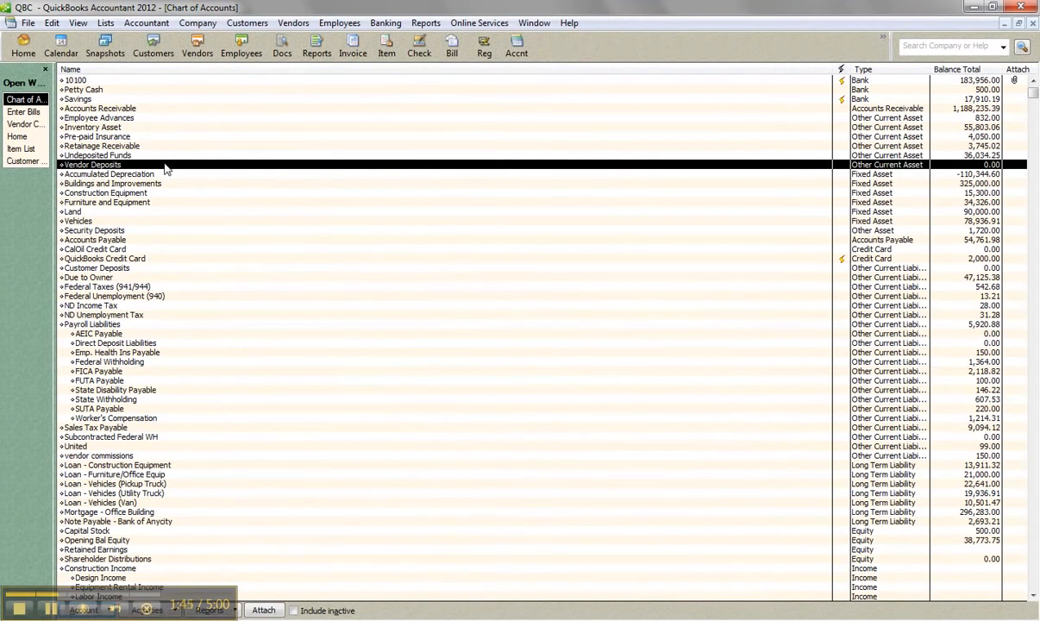
click(24, 123)
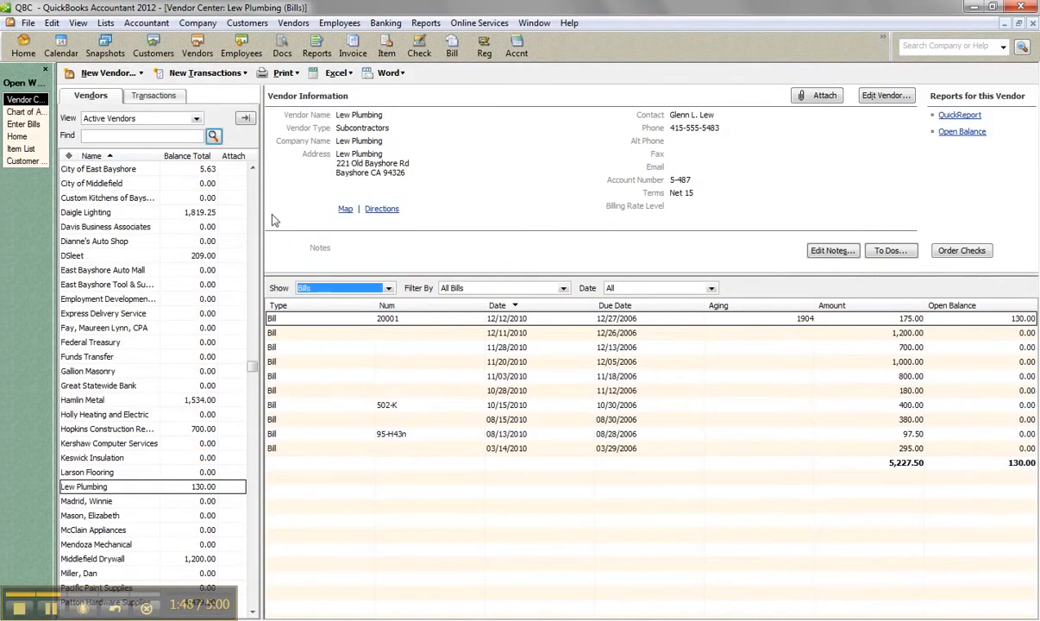
click(385, 24)
click(393, 40)
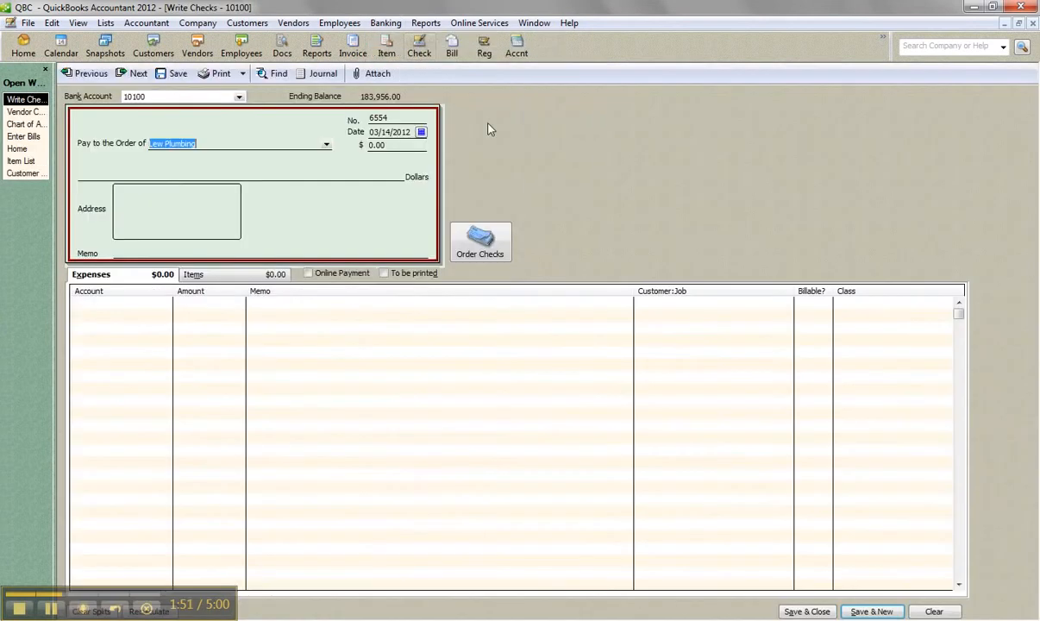
click(162, 306)
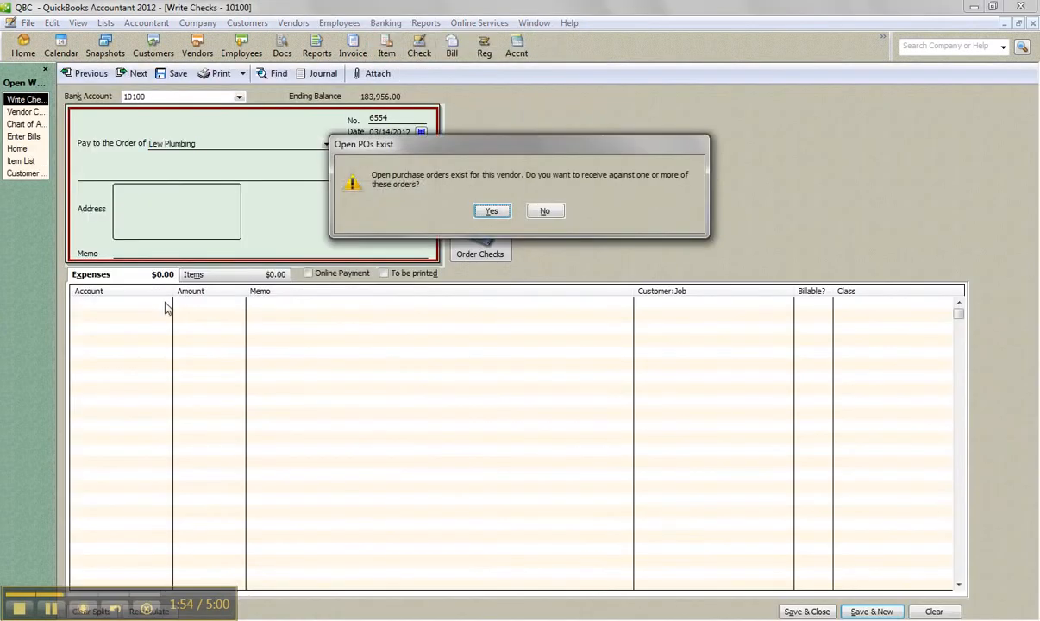
click(544, 211)
click(231, 413)
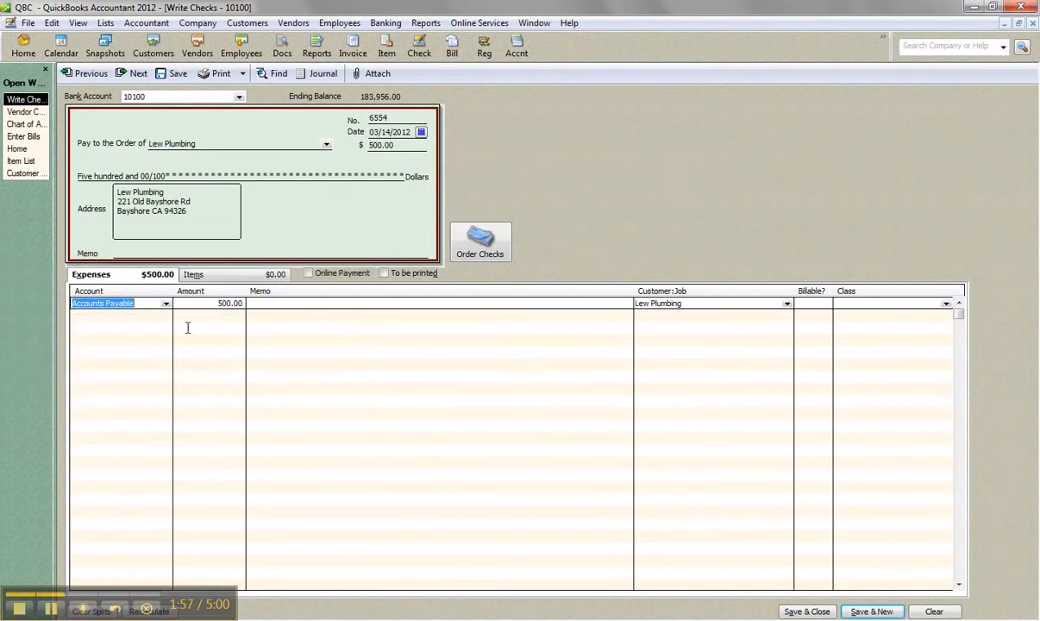
- Change the check's expense account to Vendor Deposits, set the amount to 200, and save and close the check
click(165, 305)
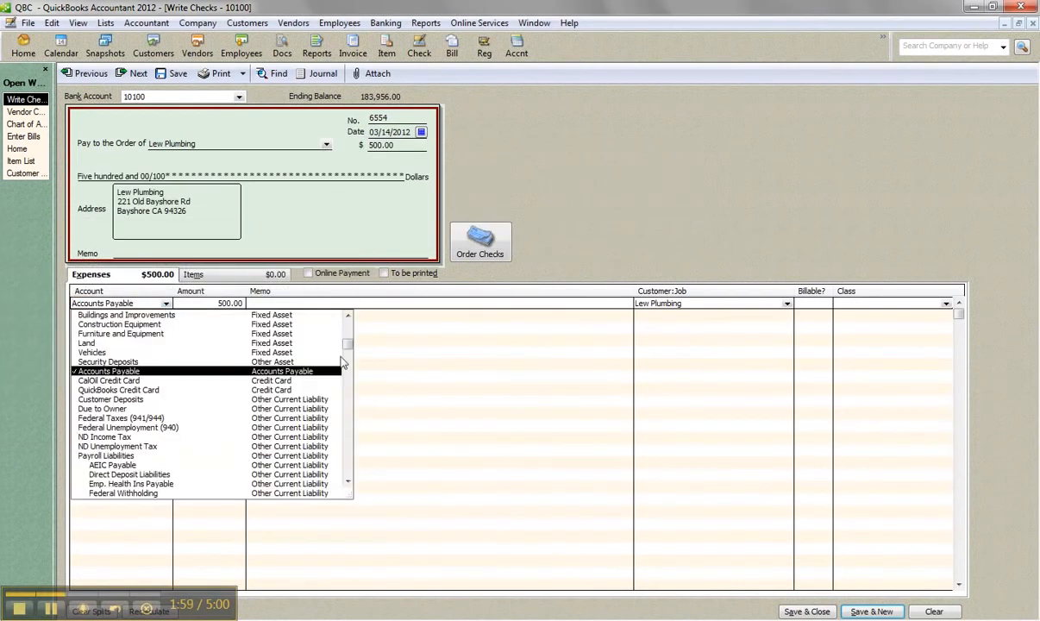
drag(351, 349, 352, 333)
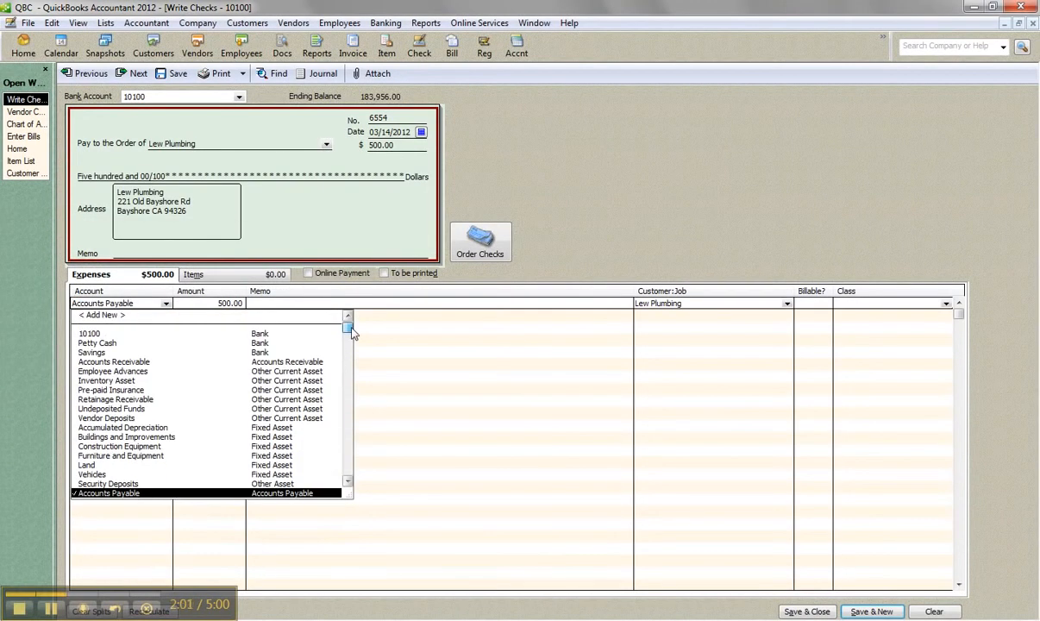
click(107, 418)
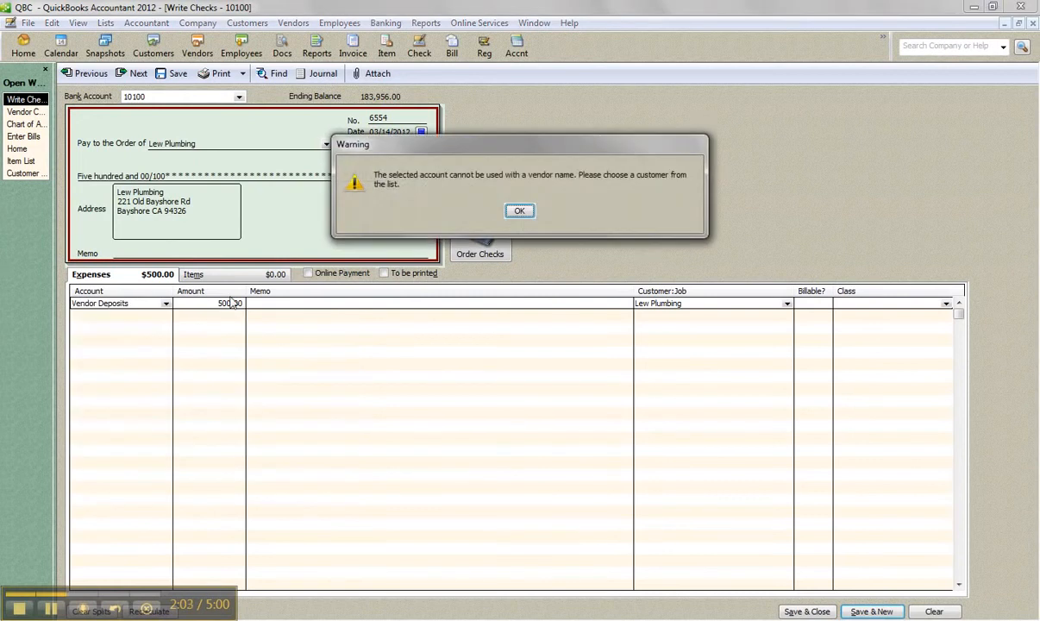
click(518, 211)
drag(214, 304, 265, 303)
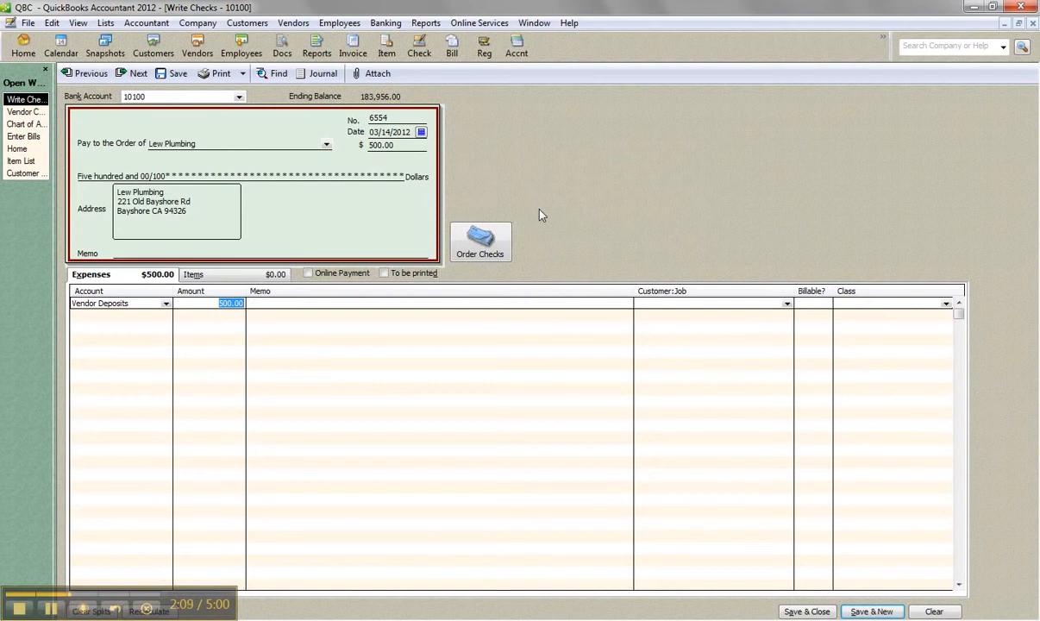
text(200)
click(807, 611)
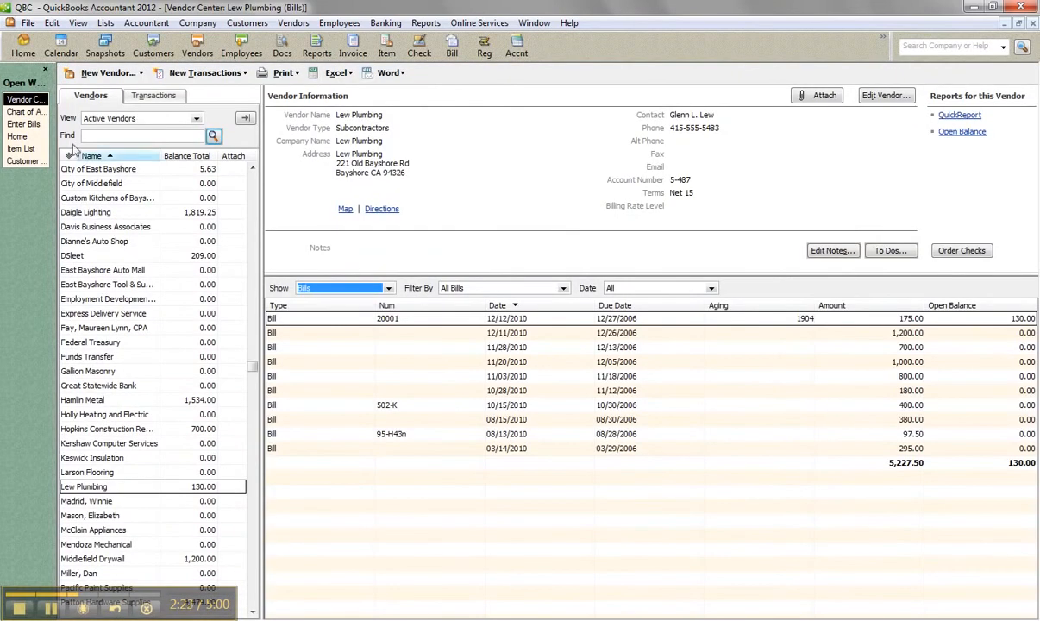
- Receive items and enter a bill for Lew Plumbing against its open purchase order dated 12/12/2010
click(31, 113)
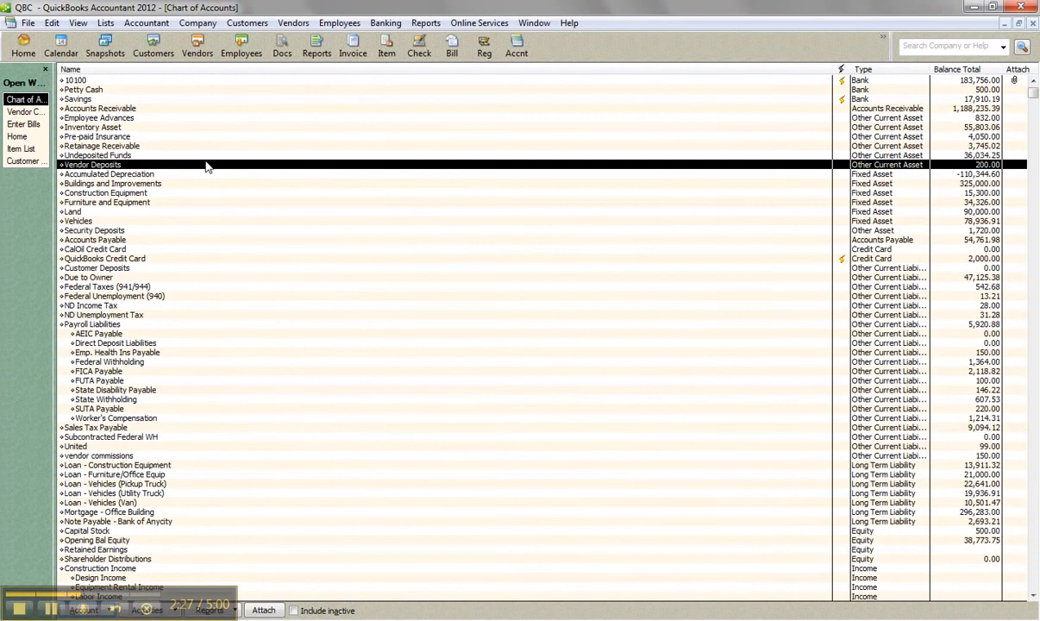
click(31, 114)
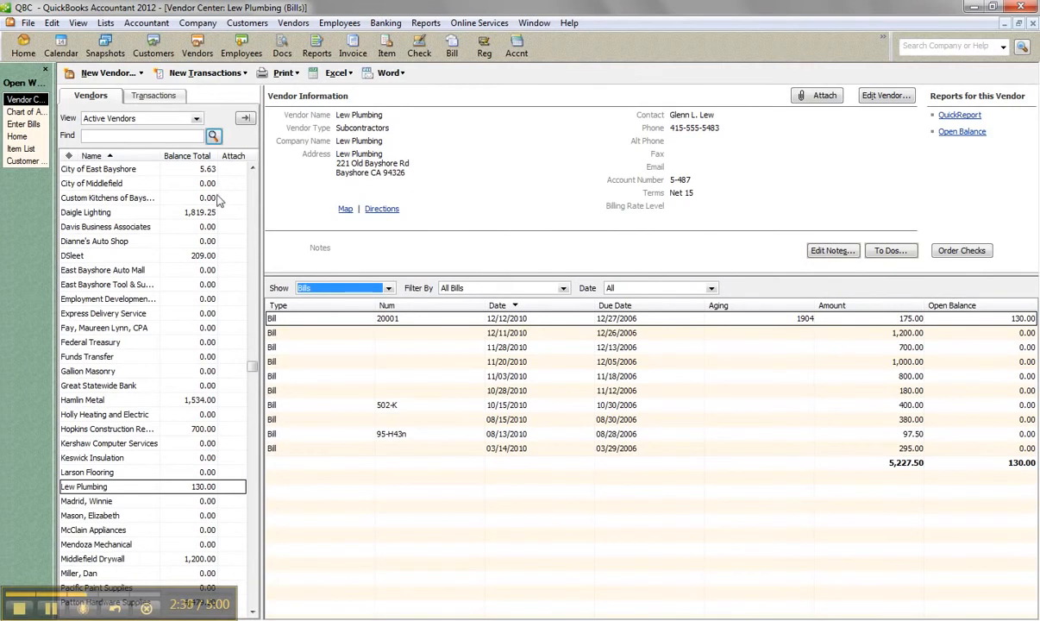
right_click(138, 487)
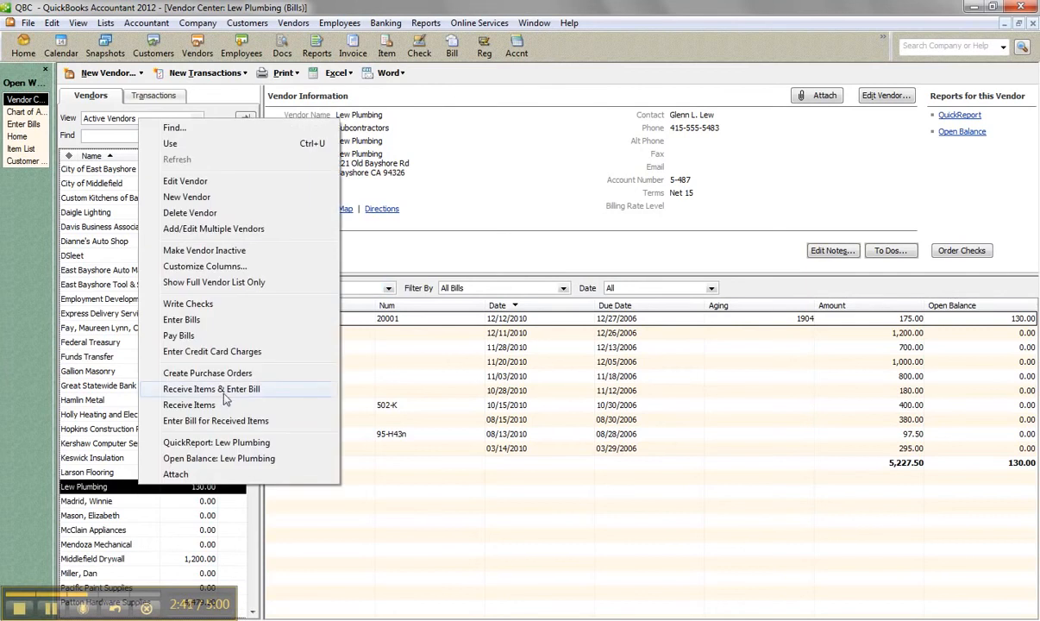
click(211, 389)
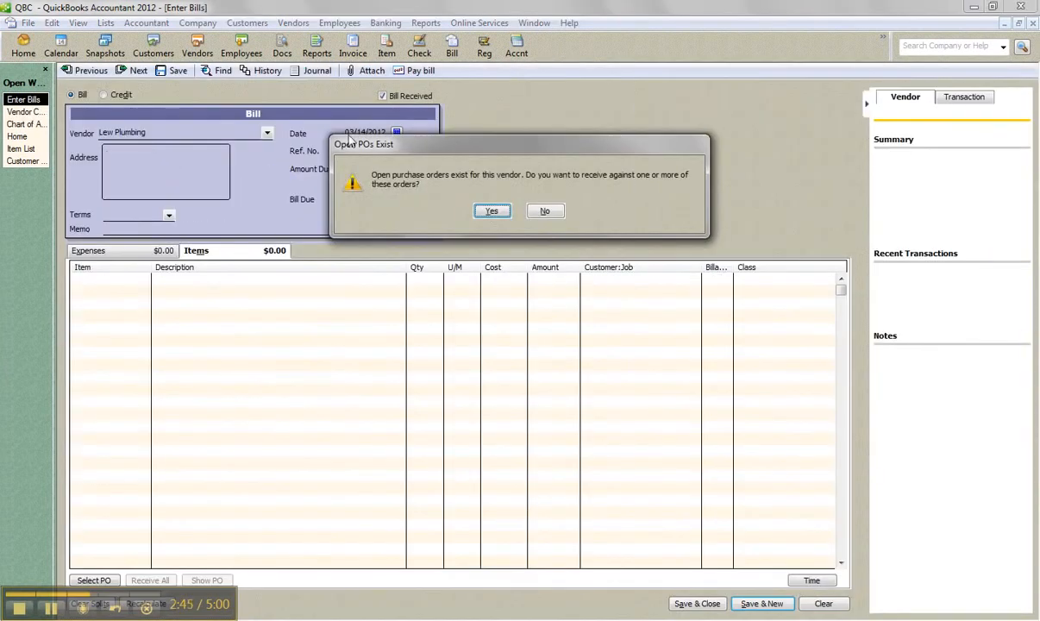
click(487, 211)
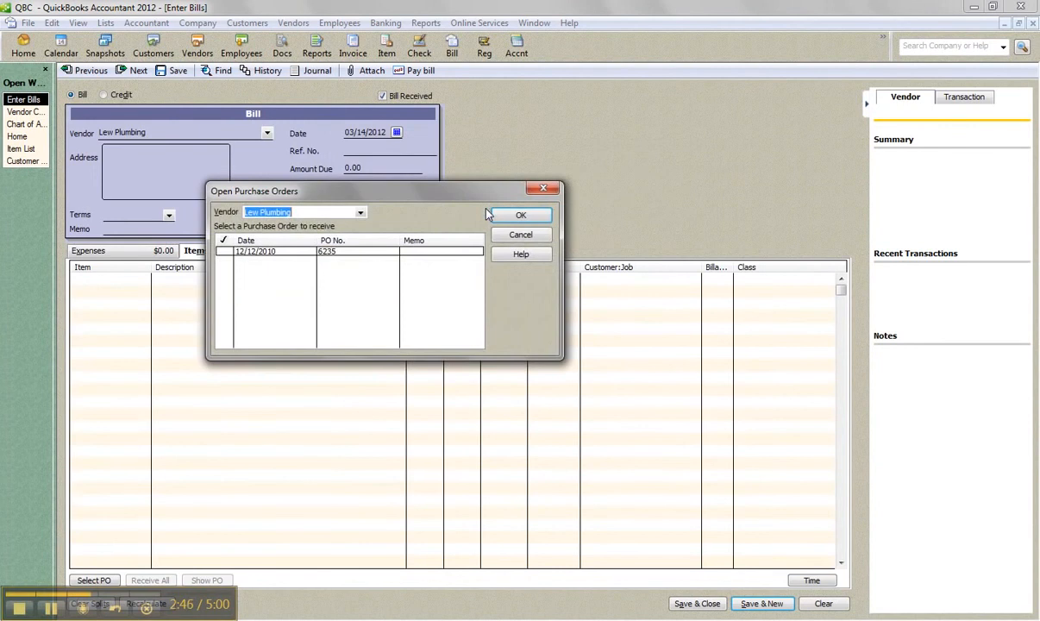
click(224, 251)
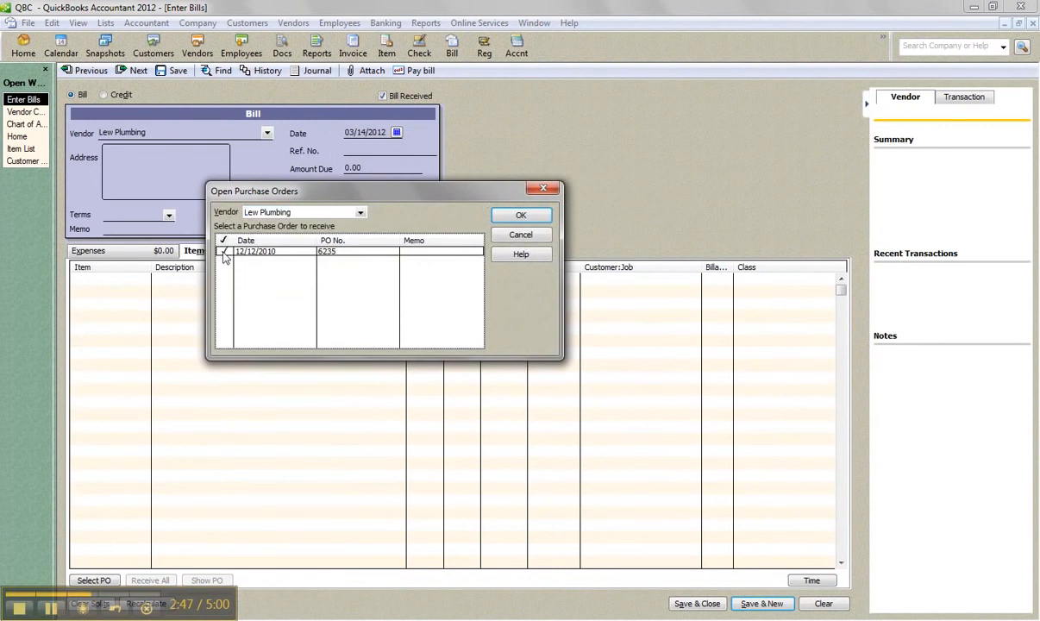
click(505, 217)
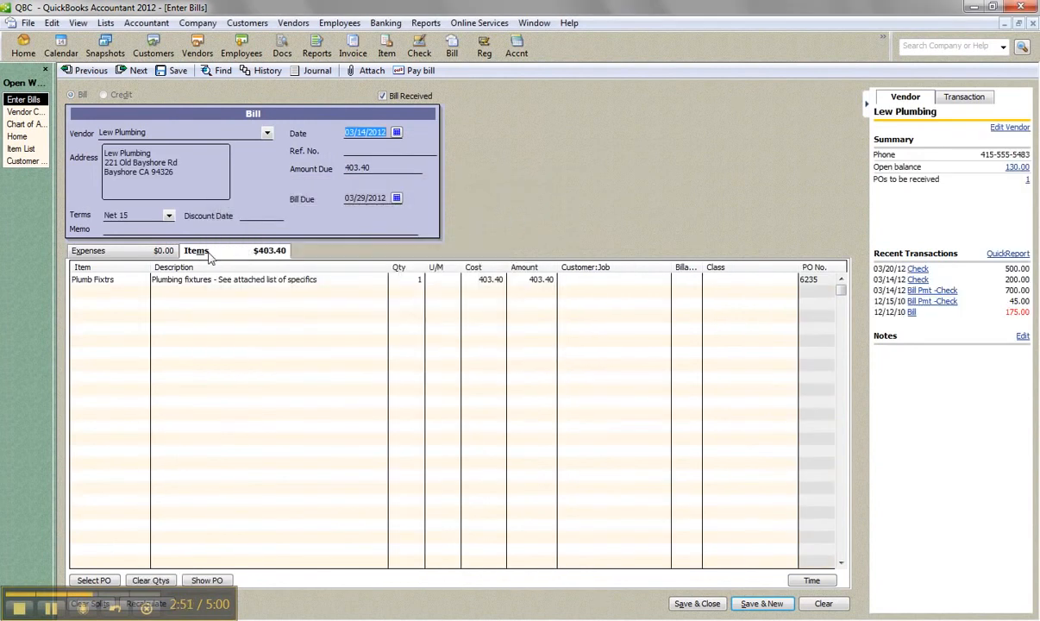
- Add an expense line to the Lew Plumbing bill using the Vendor Deposits account with amount -200, and save and close the bill
click(143, 254)
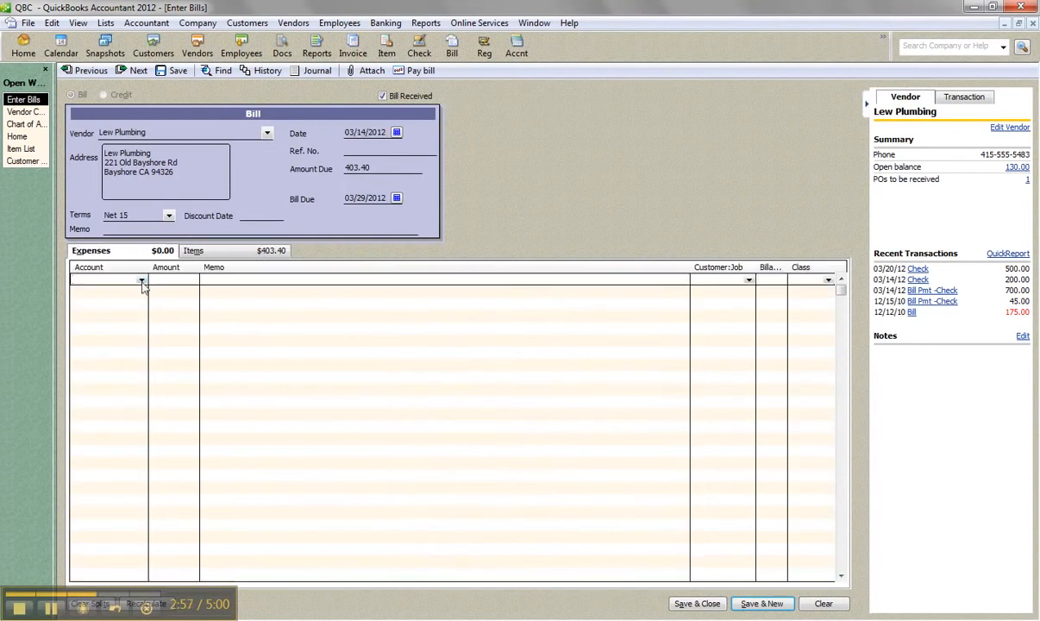
click(143, 282)
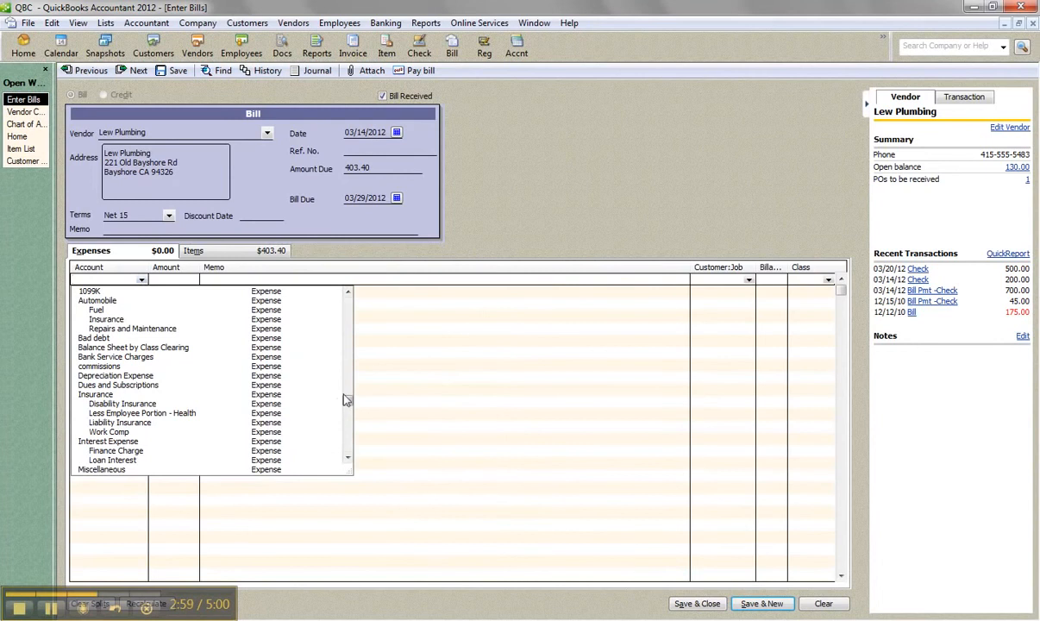
drag(349, 402, 348, 312)
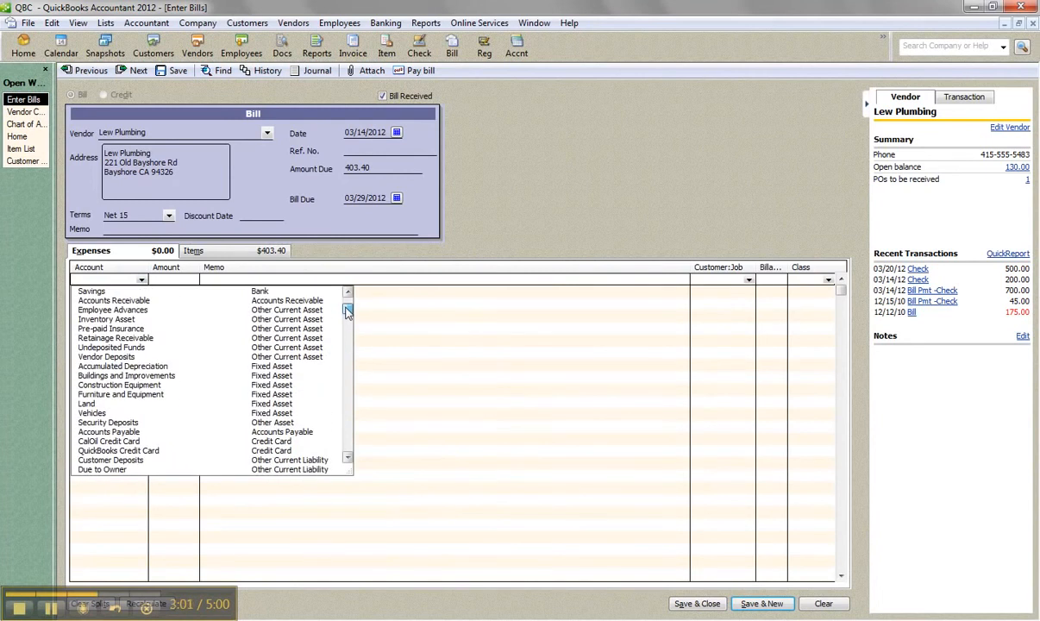
click(112, 356)
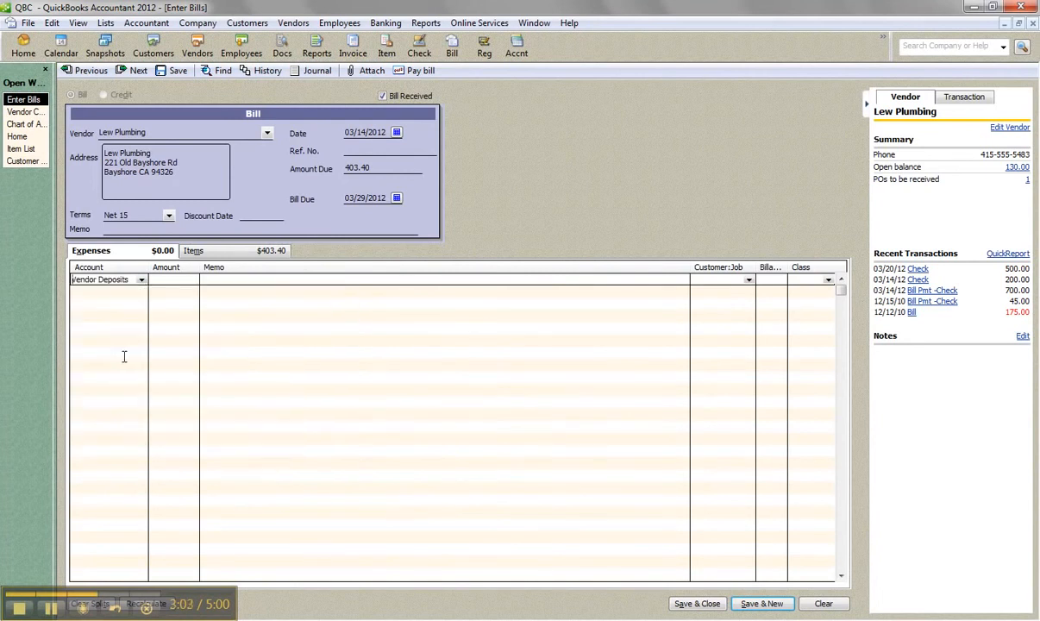
click(175, 281)
text(200)
key(BackSpace)
key(BackSpace)
text(-200)
key(Tab)
click(685, 605)
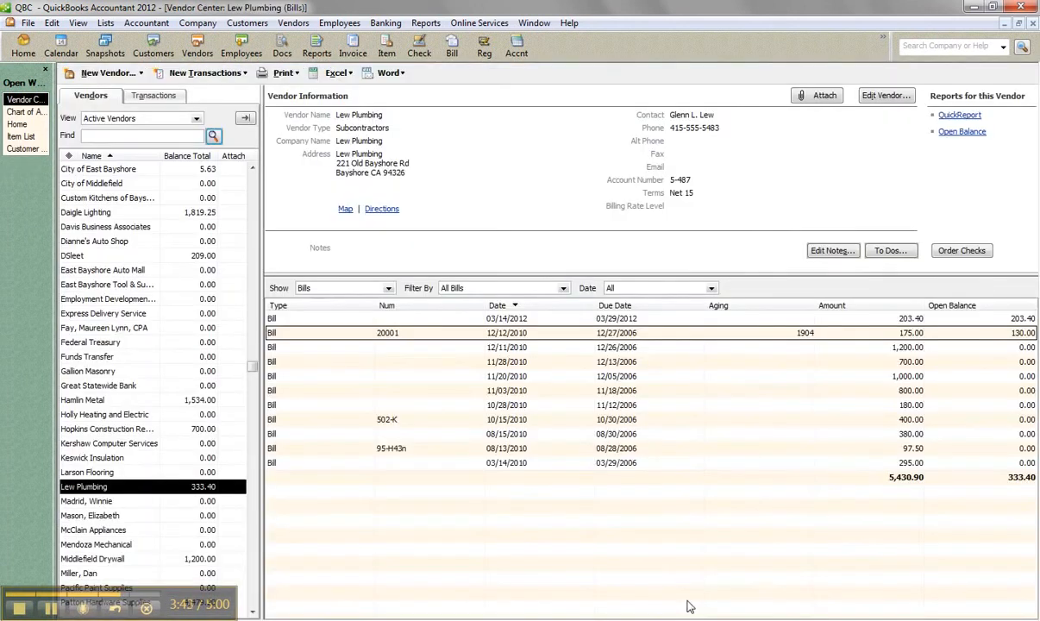
- Check the Vendor Deposits balance in the chart of accounts, and switch to the browser to review the support article's prepayment report instructions
click(25, 111)
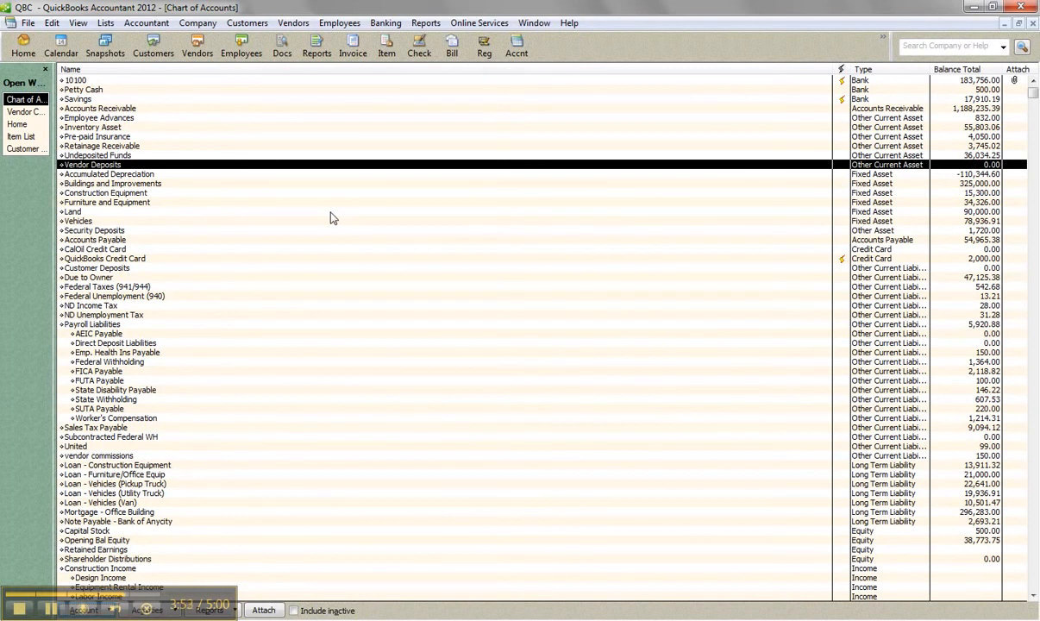
click(244, 619)
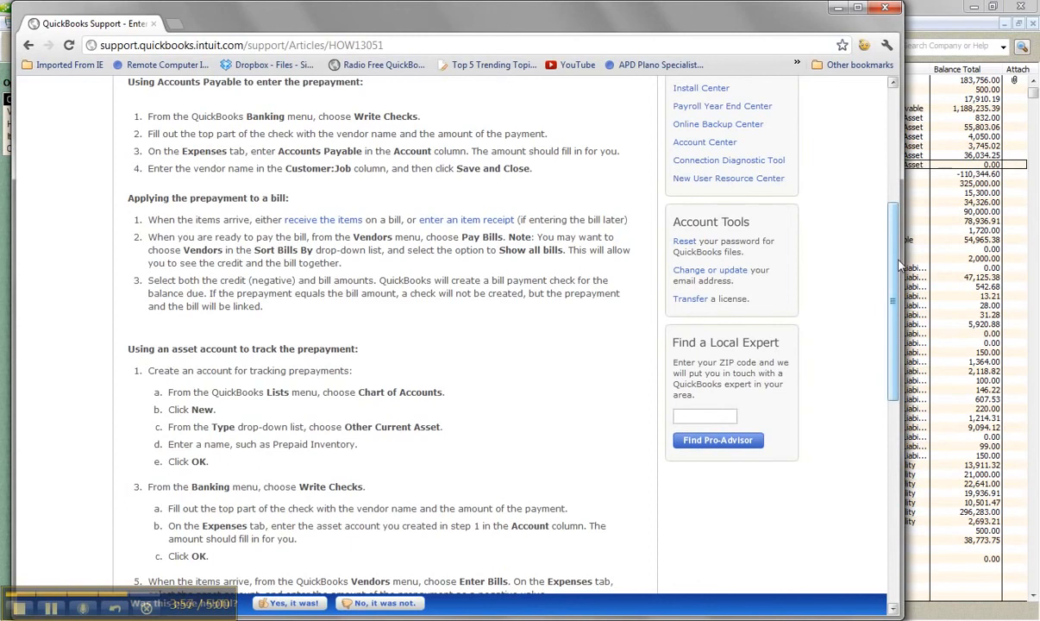
drag(899, 268, 863, 372)
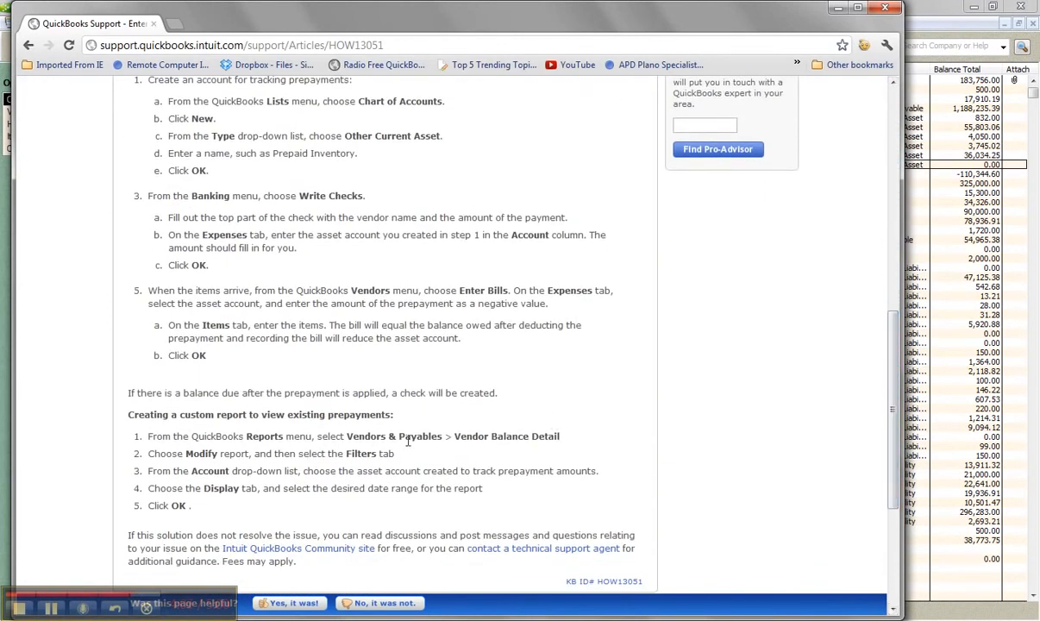